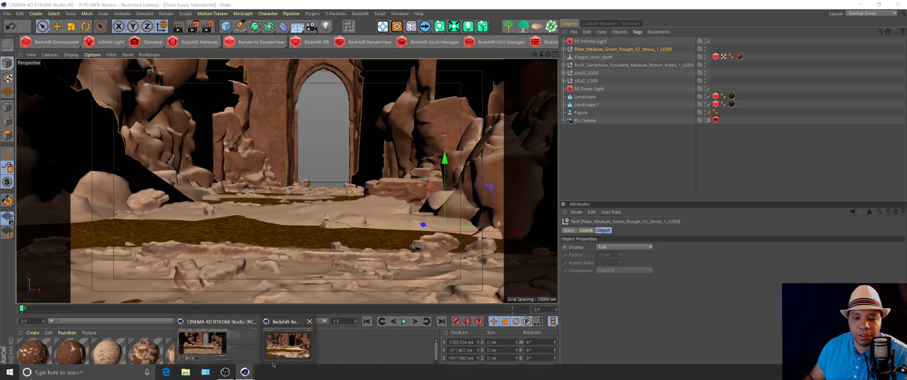
# - Review the rendered scene in the Redshift RenderView, minimising it when done
pyautogui.click(318, 315)
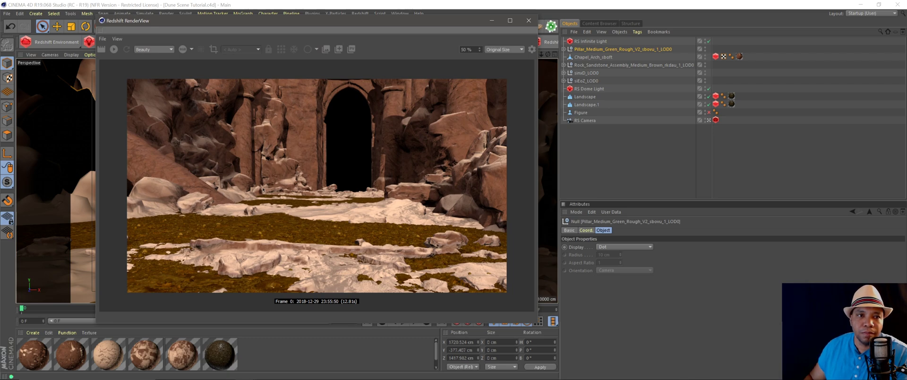
pyautogui.click(492, 21)
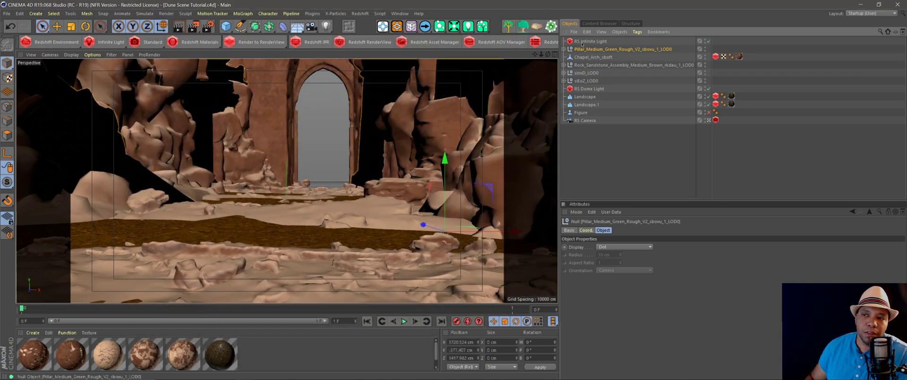
# - Examine the available Redshift tags and the Visibility, Geometry, Matte and Object ID settings of Landscape.1's Redshift Object tag
pyautogui.click(715, 98)
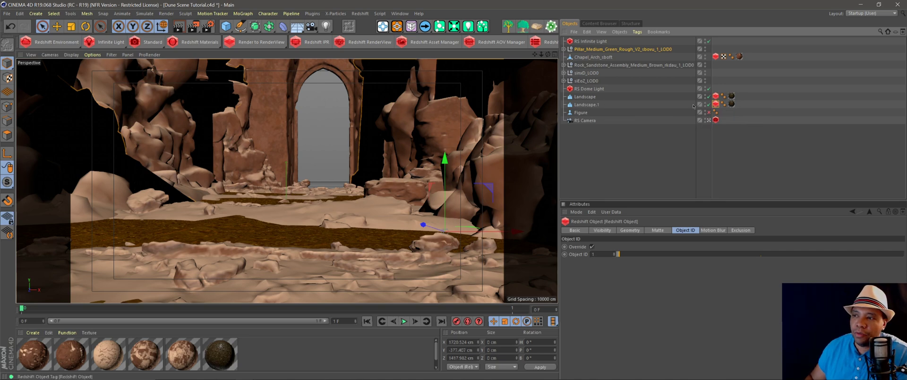
pyautogui.click(637, 32)
pyautogui.moveTo(651, 99)
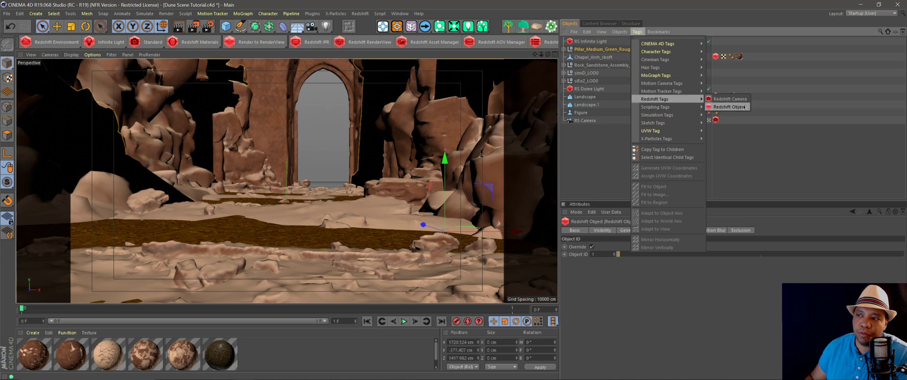
pyautogui.click(804, 141)
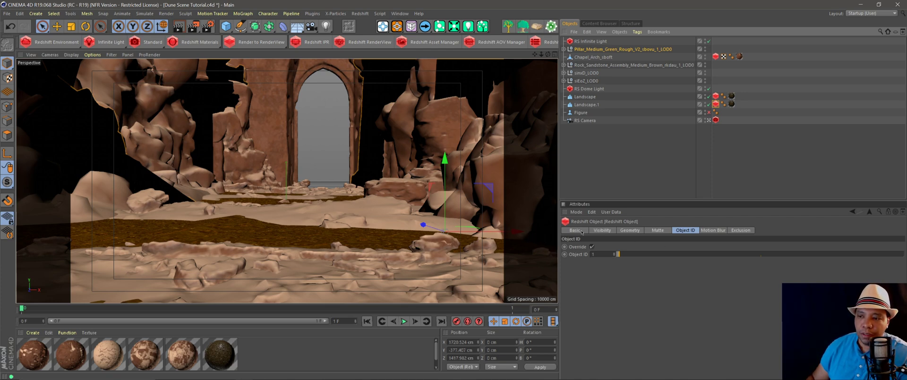
pyautogui.click(602, 230)
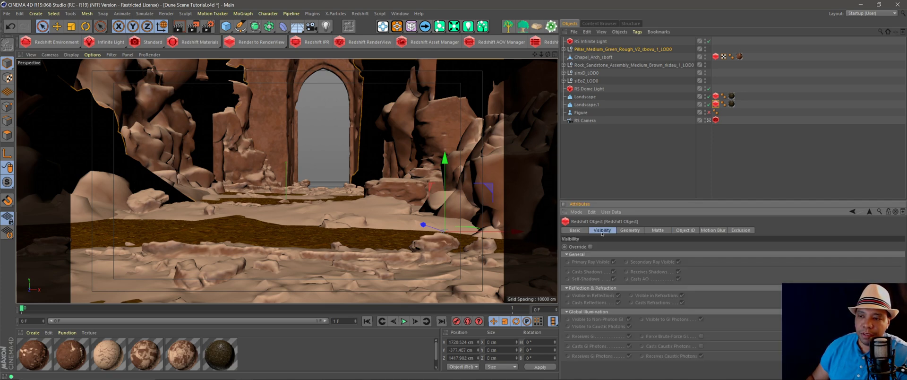
pyautogui.click(632, 231)
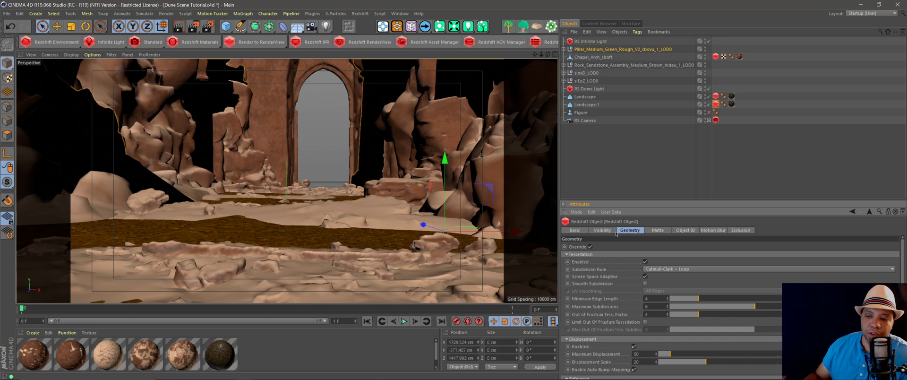
pyautogui.click(658, 231)
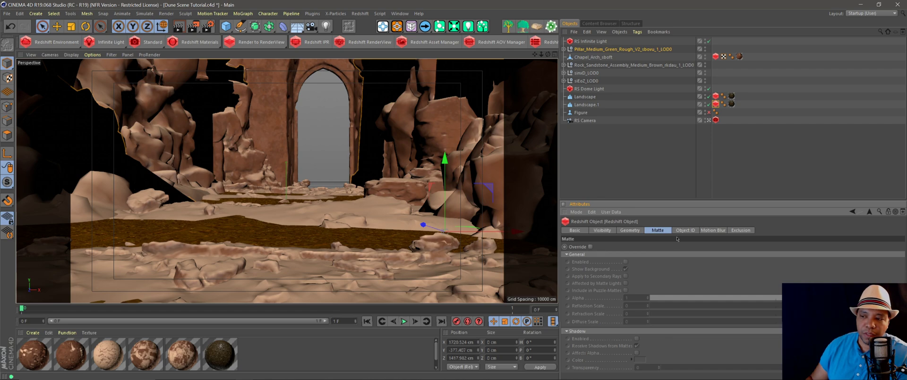
pyautogui.click(680, 230)
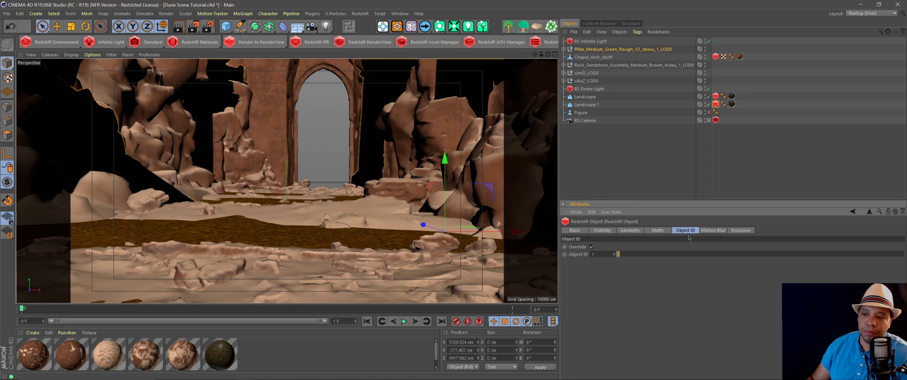
# - Toggle the Object ID override of Landscape.1's Redshift tag off and back on, and deselect the scene object
pyautogui.click(591, 246)
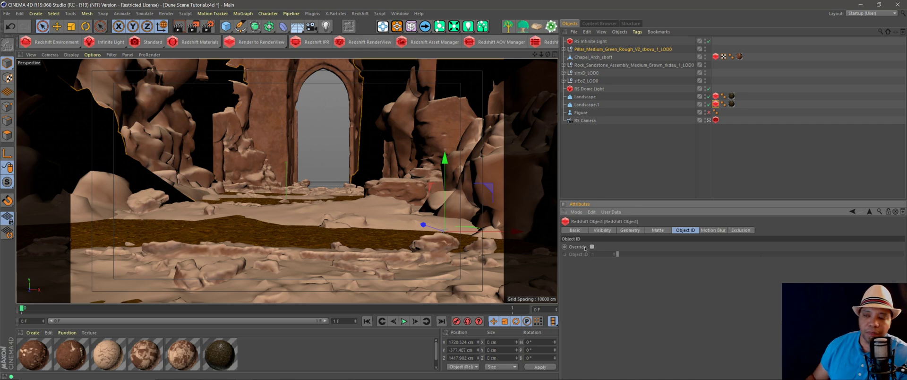
pyautogui.click(592, 246)
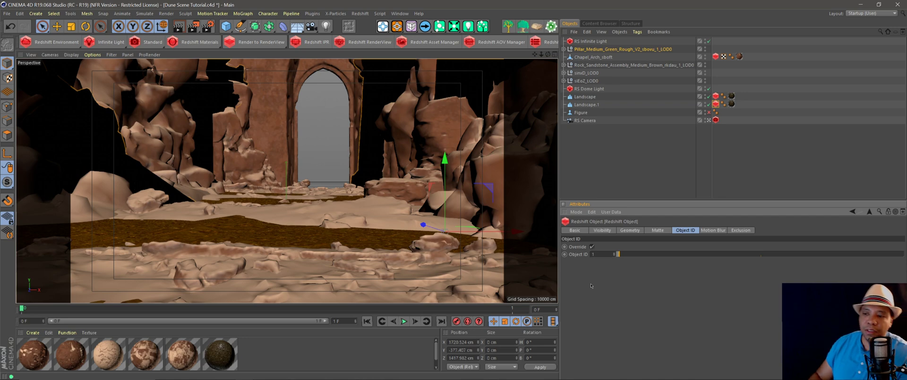
pyautogui.click(604, 188)
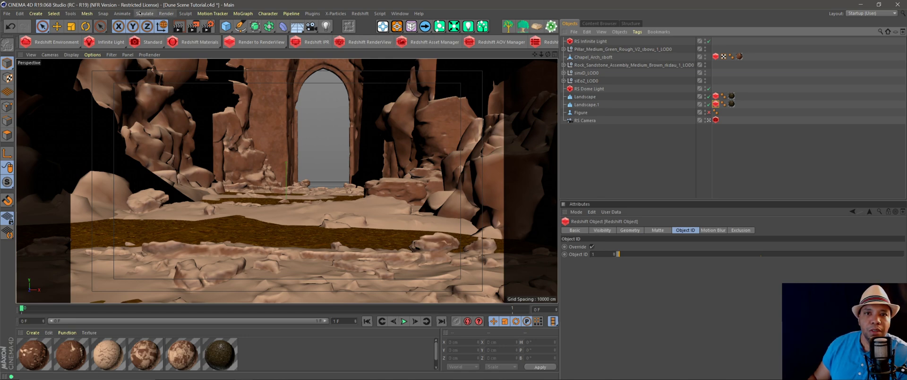
# - Open the Redshift AOV Manager and add a Puzzle Matte AOV
pyautogui.click(359, 13)
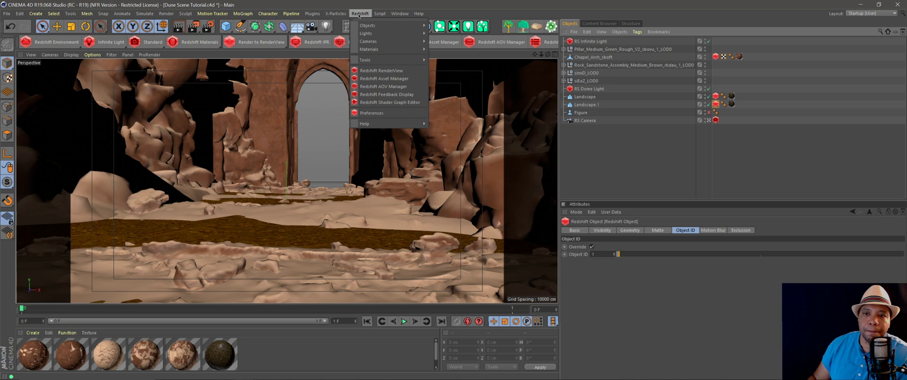
pyautogui.click(367, 87)
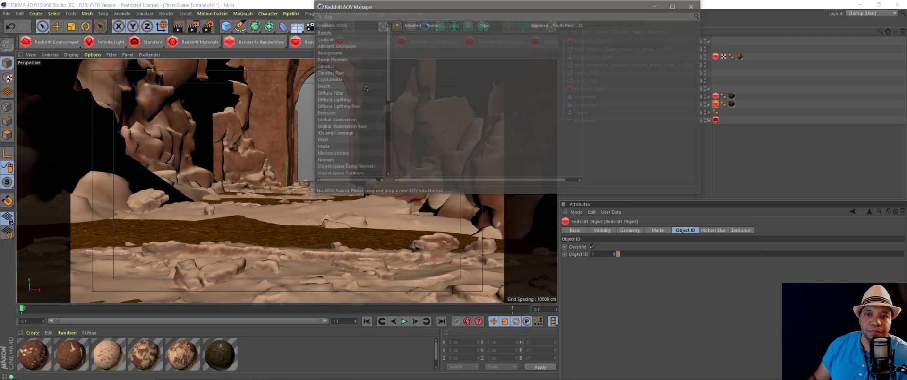
pyautogui.moveTo(500, 9); pyautogui.dragTo(322, 45)
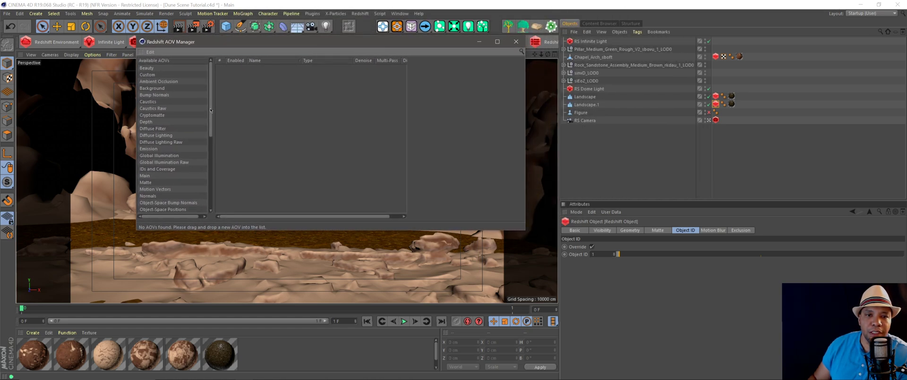
pyautogui.scroll(-3, 158, 177)
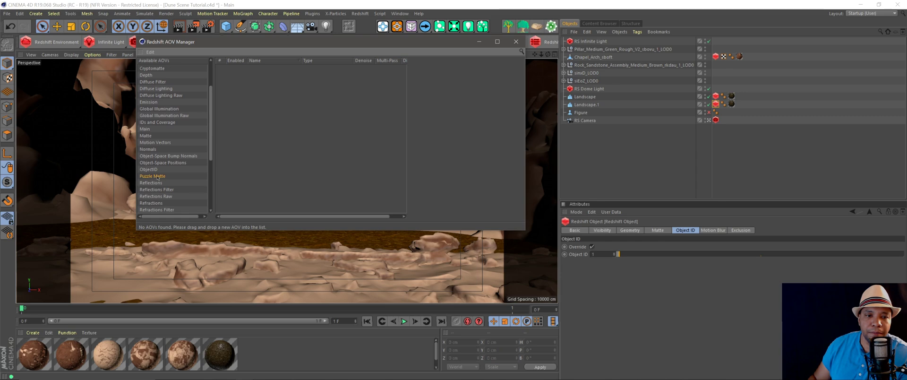
pyautogui.moveTo(154, 177); pyautogui.dragTo(266, 126)
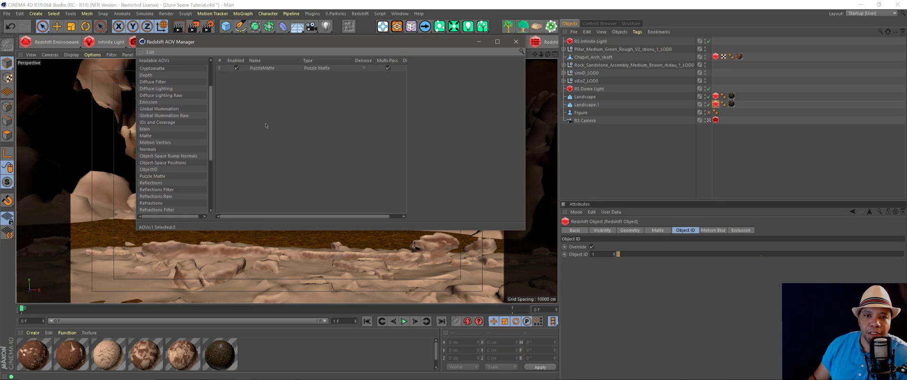
# - Set the Puzzle Matte AOV's mode to Object ID and its Red ID to 1, matching the two landscapes' Redshift tags
pyautogui.click(264, 69)
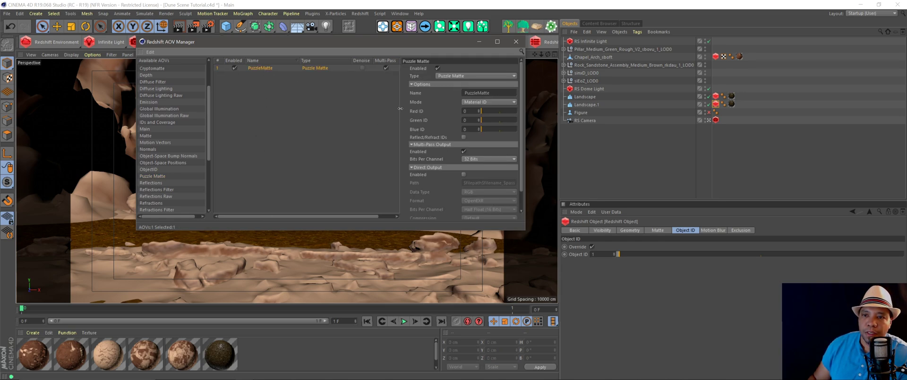
pyautogui.moveTo(400, 108); pyautogui.dragTo(387, 109)
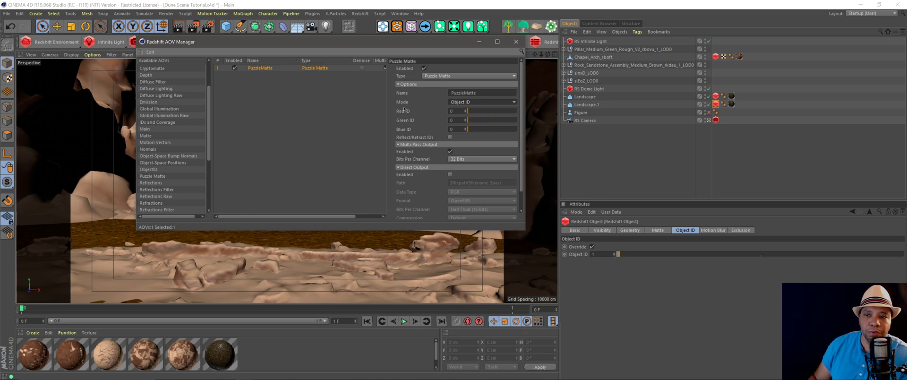
pyautogui.click(593, 106)
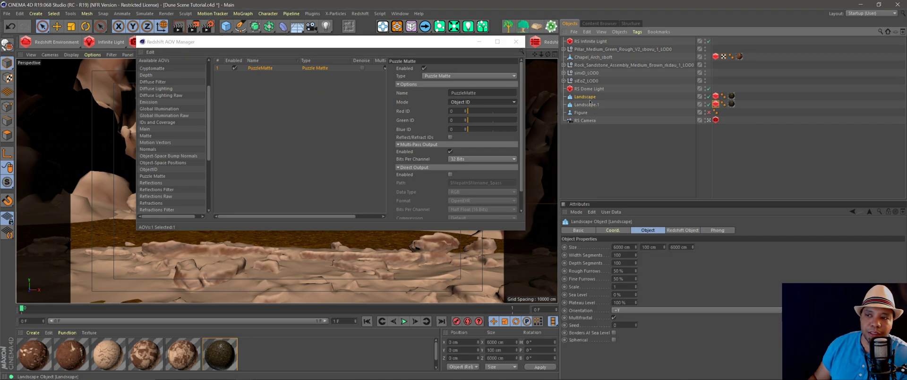
pyautogui.click(715, 96)
pyautogui.keyDown('ctrl'); pyautogui.click(716, 104); pyautogui.keyUp('ctrl')
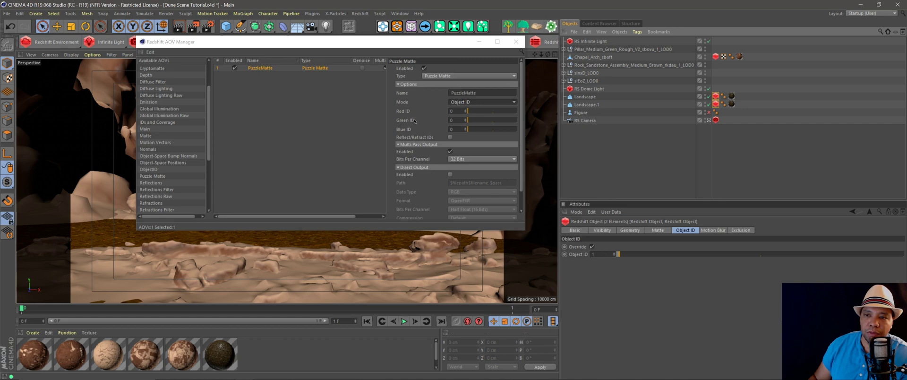
pyautogui.click(455, 110)
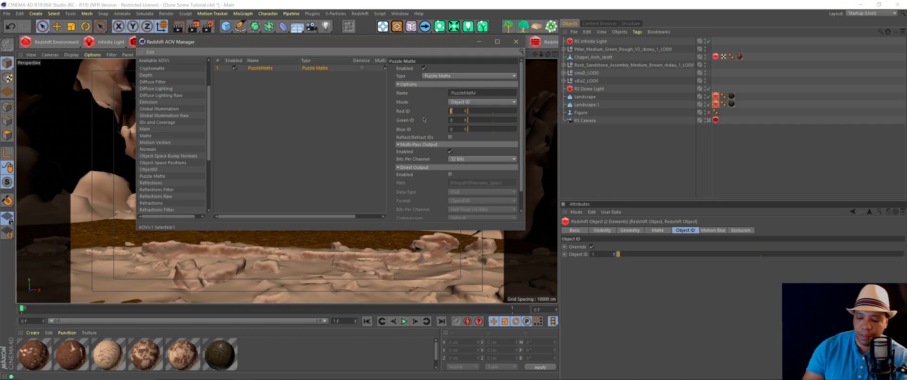
pyautogui.write('1')
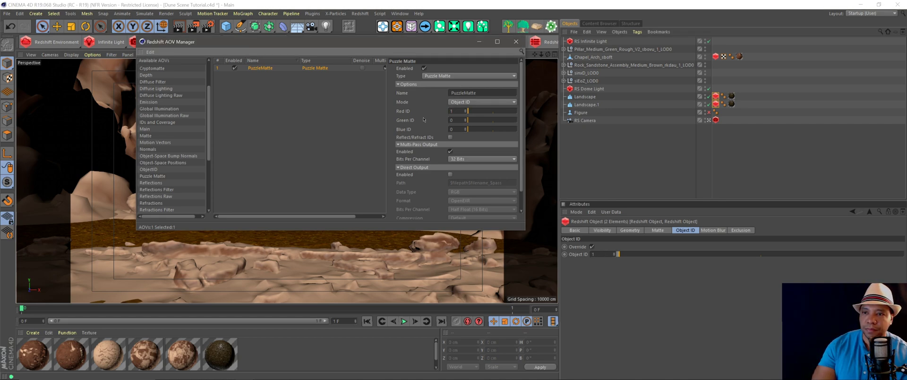
# - Expand the sinxD_LOD0 and siEoZ_LOD0 groups and identify the siEoZ_LOD0 rock in the viewport by moving it temporarily
pyautogui.click(563, 81)
pyautogui.click(563, 73)
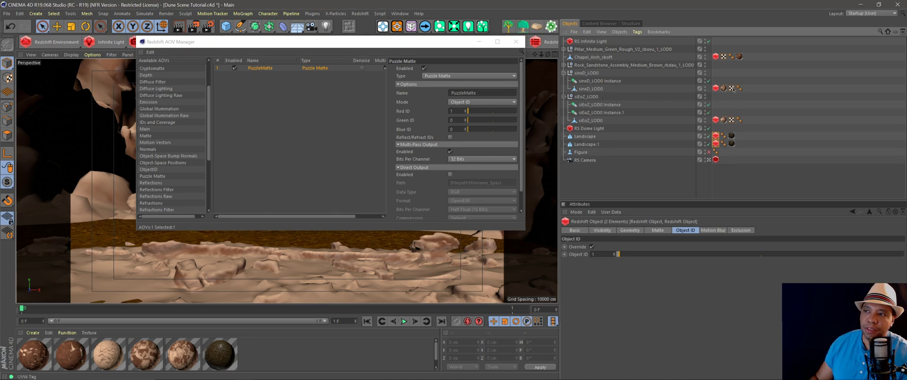
pyautogui.click(716, 120)
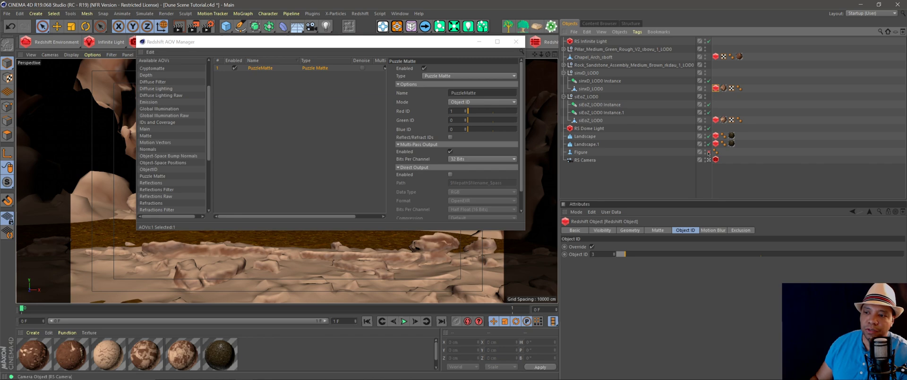
pyautogui.click(591, 120)
pyautogui.moveTo(410, 41); pyautogui.dragTo(438, 274)
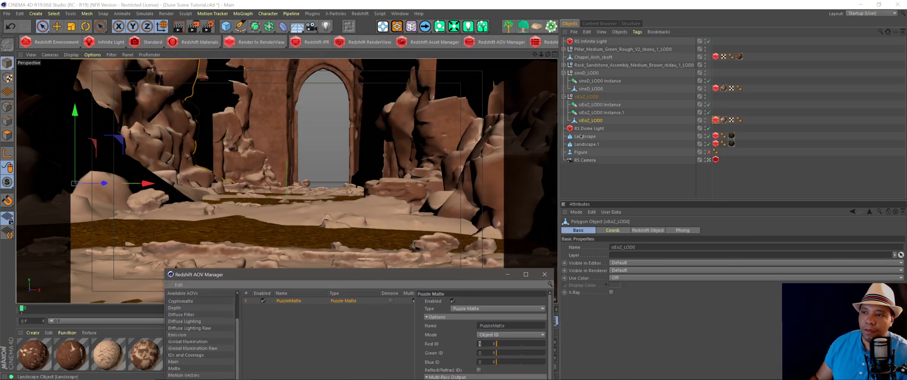
pyautogui.moveTo(146, 183)
pyautogui.mouseDown()
pyautogui.moveTo(208, 183)
pyautogui.moveTo(132, 191)
pyautogui.mouseUp()
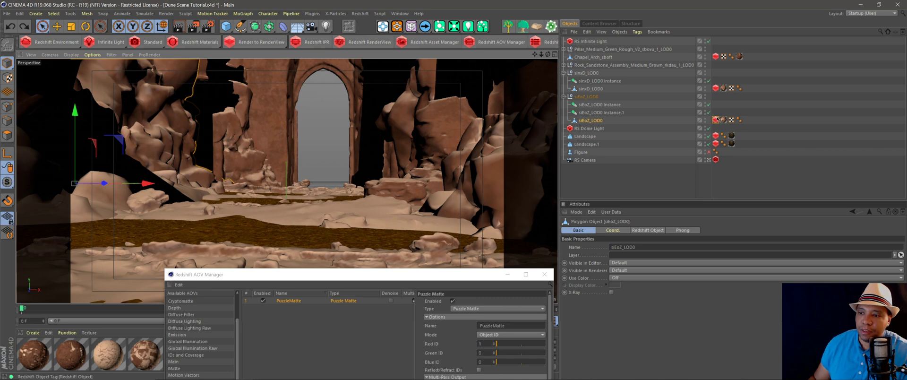
# - Set the Puzzle Matte's Green ID to 2, matching Object ID 2 on the siEoZ_LOD0 rock's Redshift tag
pyautogui.click(715, 120)
pyautogui.click(598, 253)
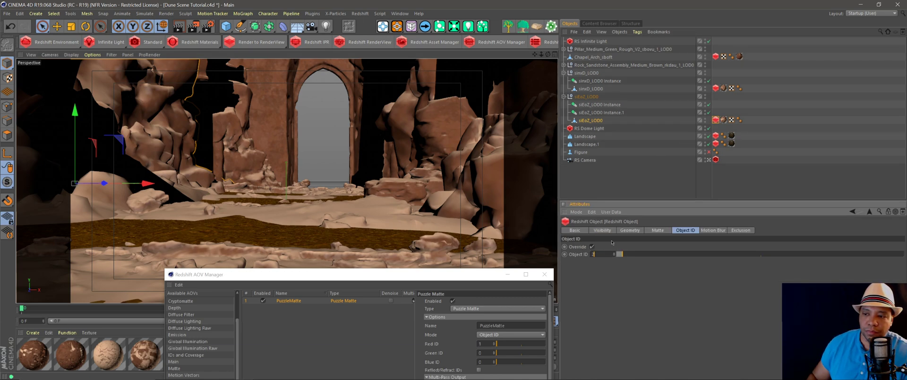
pyautogui.press('Return')
pyautogui.moveTo(433, 277); pyautogui.dragTo(394, 74)
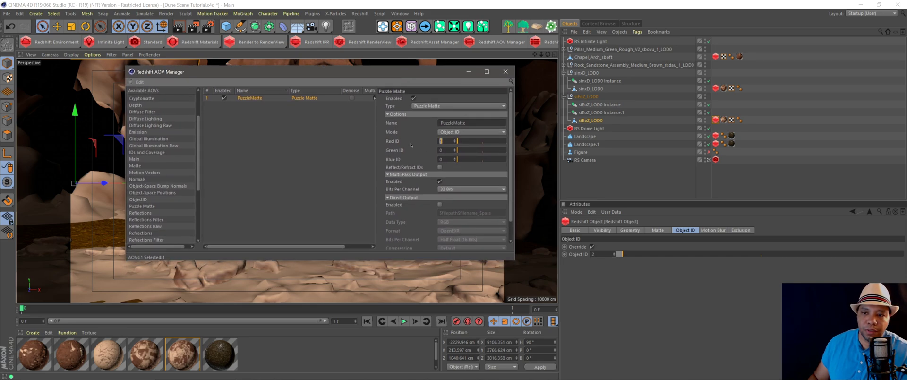
pyautogui.press('Return')
pyautogui.doubleClick(444, 151)
pyautogui.write('2')
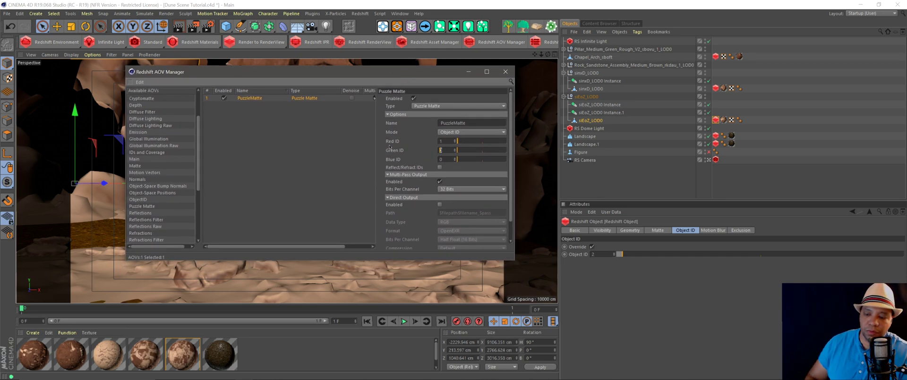
pyautogui.press('Return')
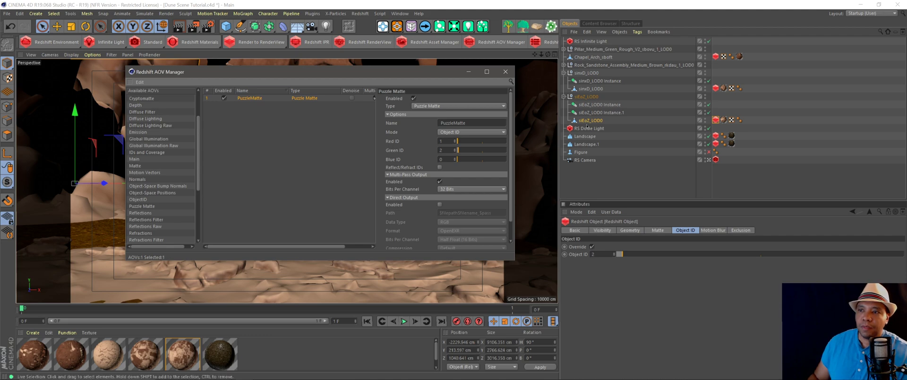
# - Check the Object ID of the sinxD_LOD0 rock's Redshift tag and identify the rock in the viewport by moving it temporarily
pyautogui.click(716, 88)
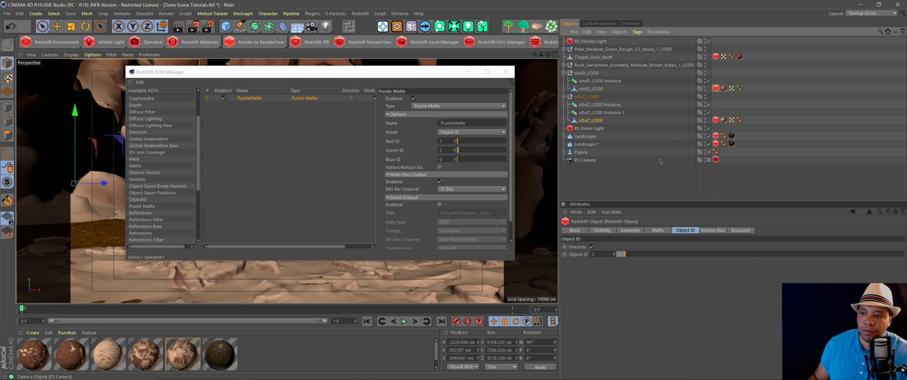
pyautogui.click(590, 89)
pyautogui.moveTo(395, 71); pyautogui.dragTo(360, 332)
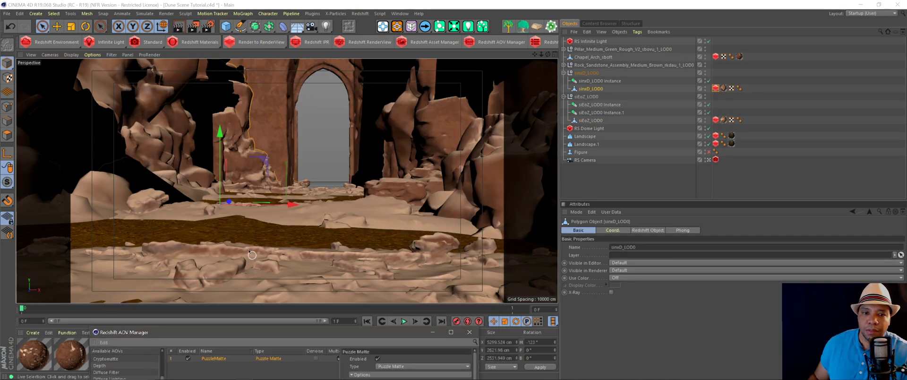
pyautogui.moveTo(302, 208)
pyautogui.keyDown('alt'); pyautogui.mouseDown(button='right')
pyautogui.moveTo(329, 209)
pyautogui.moveTo(313, 211)
pyautogui.mouseUp(button='right'); pyautogui.keyUp('alt')
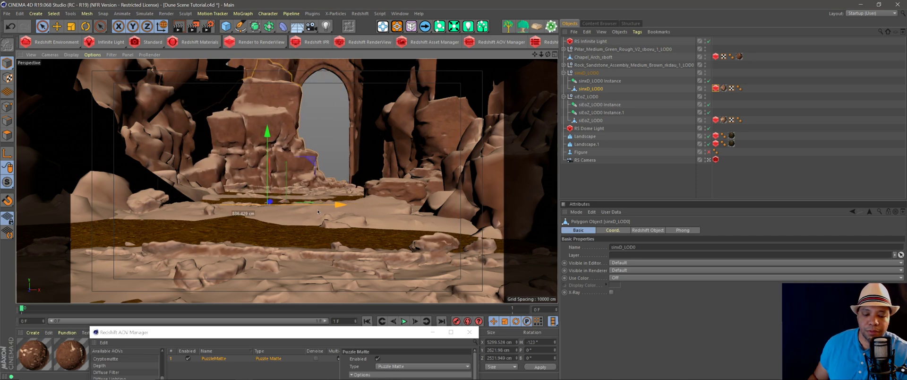
pyautogui.keyDown('alt'); pyautogui.moveTo(313, 210); pyautogui.dragTo(350, 188); pyautogui.keyUp('alt')
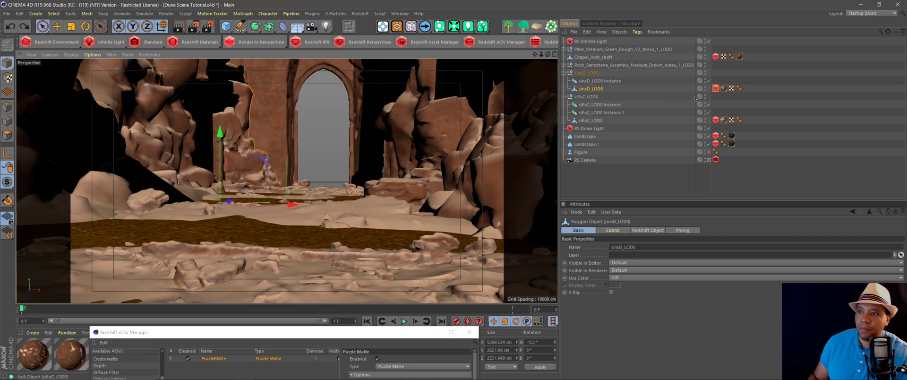
# - Set the Puzzle Matte AOV's Blue ID to 3, matching the Object ID on the sinxD_LOD0 rock's Redshift tag
pyautogui.click(716, 89)
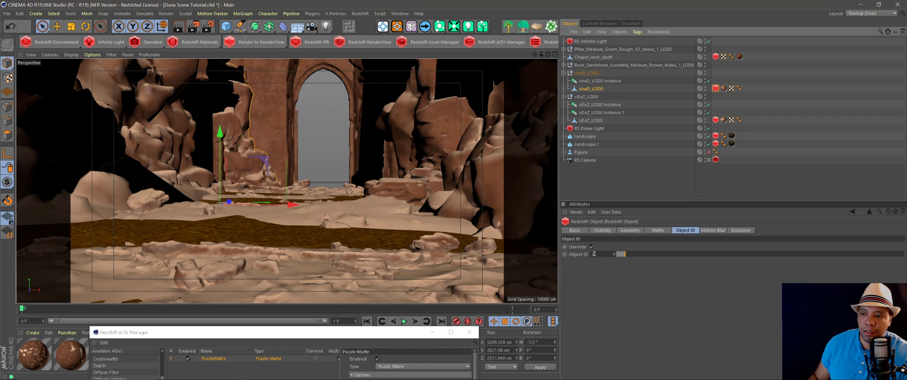
pyautogui.moveTo(317, 332); pyautogui.dragTo(342, 93)
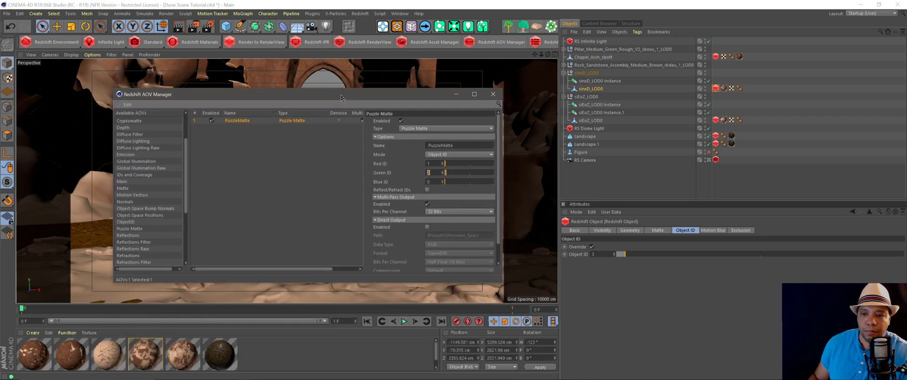
pyautogui.press('Return')
pyautogui.doubleClick(432, 181)
pyautogui.write('3')
pyautogui.press('Return')
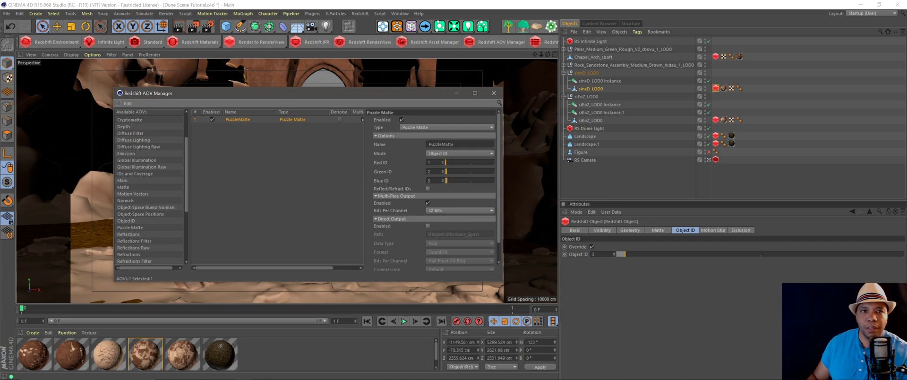
# - Render the scene in the Redshift RenderView and display the PuzzleMatte AOV instead of Beauty
pyautogui.click(361, 14)
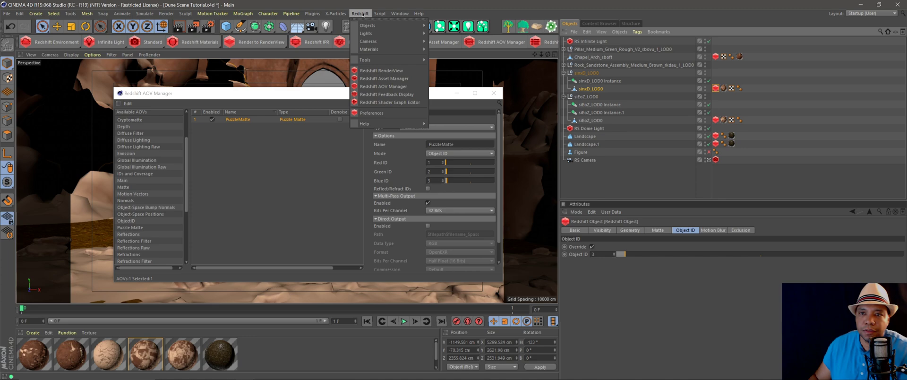
pyautogui.click(374, 79)
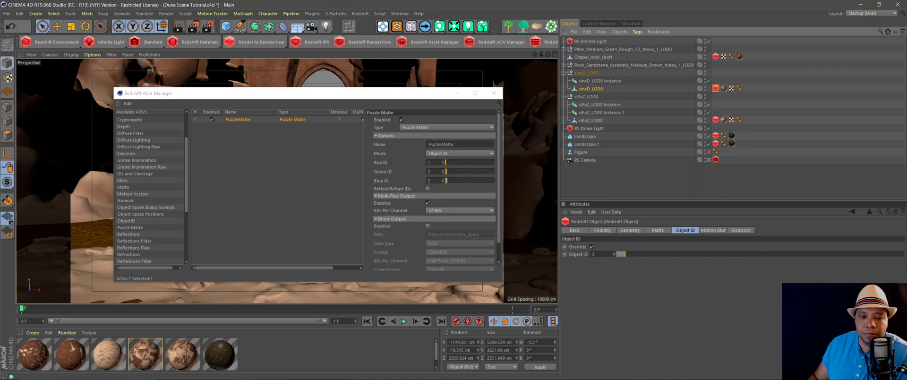
pyautogui.click(245, 372)
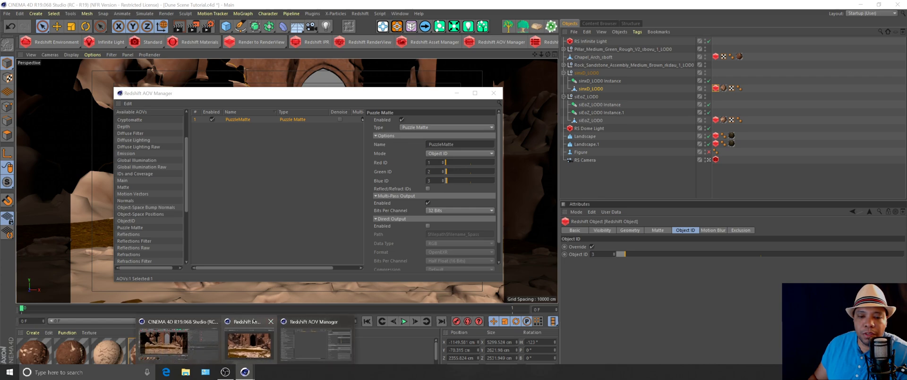
pyautogui.click(254, 321)
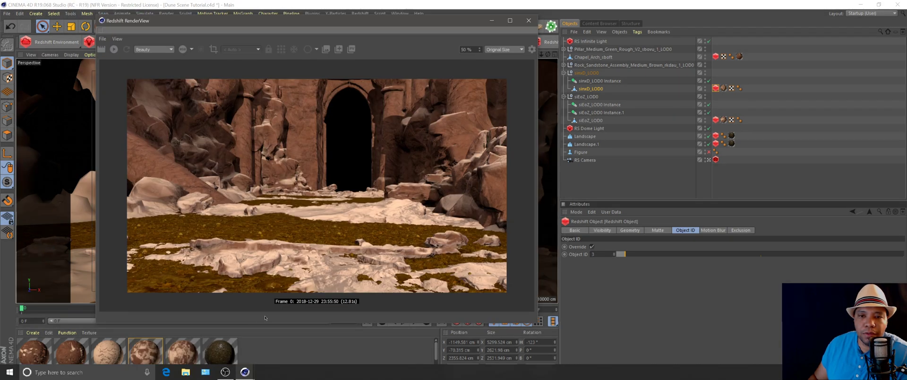
pyautogui.click(114, 49)
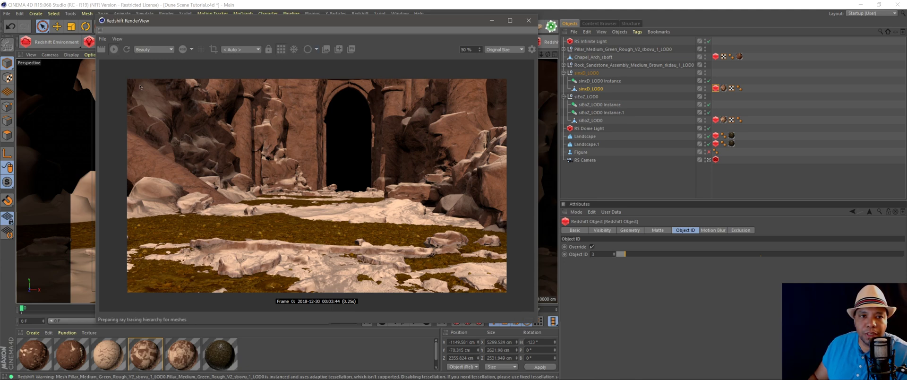
pyautogui.click(153, 50)
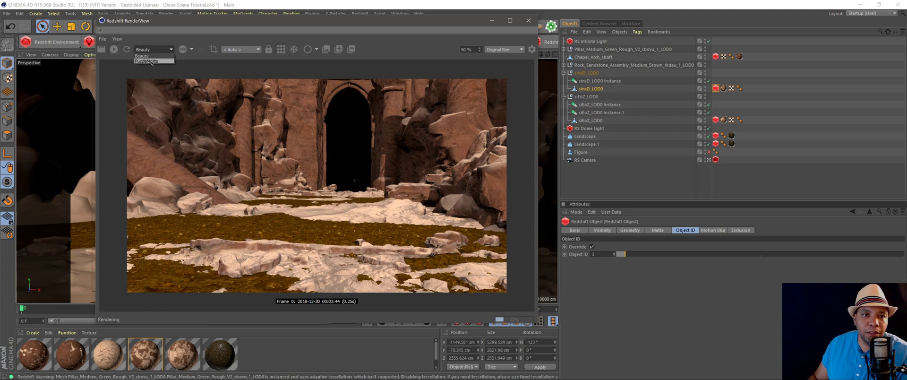
pyautogui.click(151, 61)
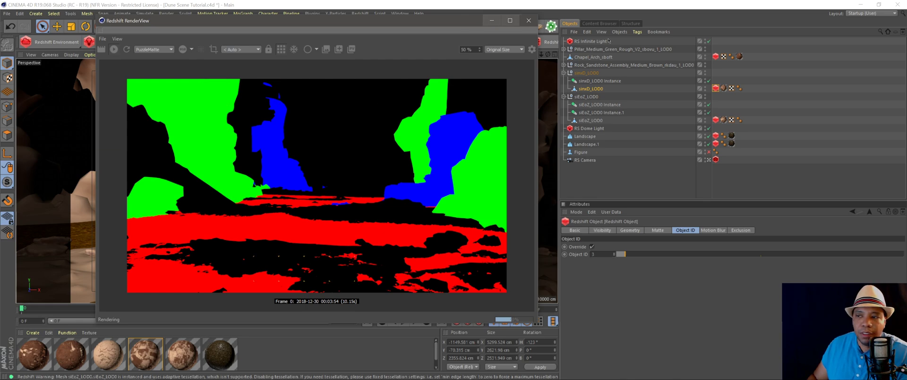
# - Compare the rendered matte colours with the Puzzle Matte's ID settings, then stop the live render and minimise the RenderView
pyautogui.moveTo(295, 27); pyautogui.dragTo(542, 64)
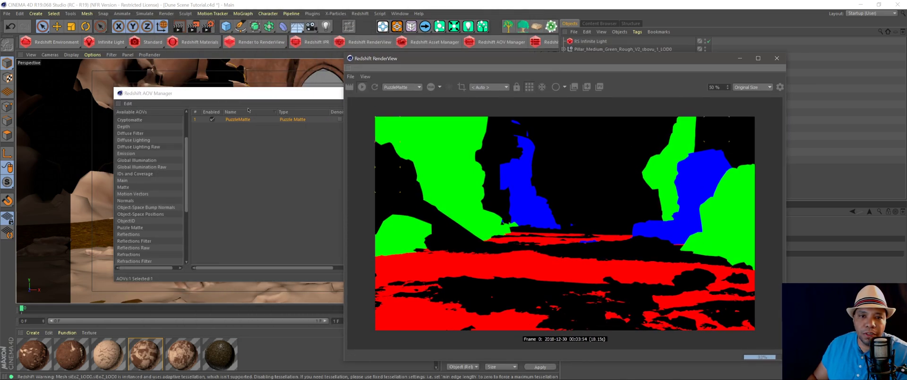
pyautogui.moveTo(212, 93); pyautogui.dragTo(115, 70)
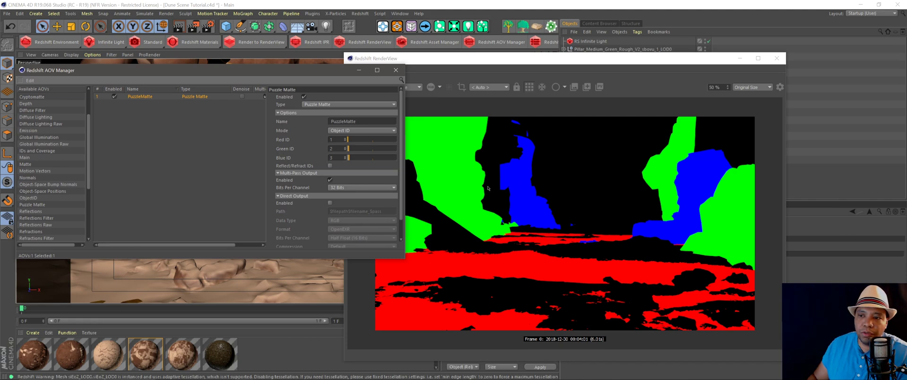
pyautogui.moveTo(538, 55); pyautogui.dragTo(311, 31)
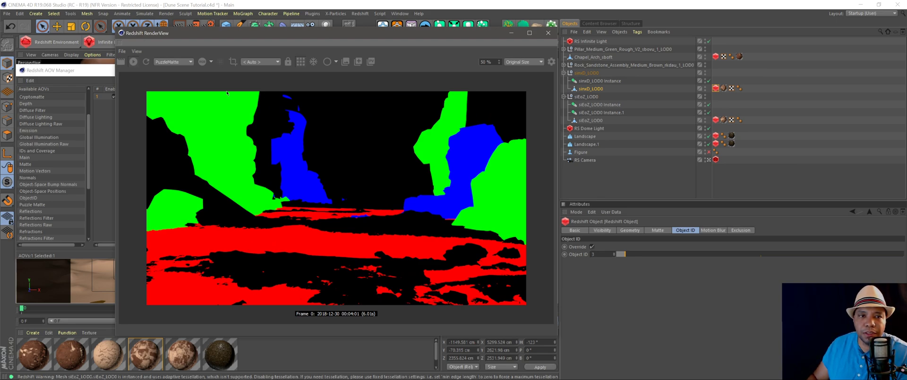
pyautogui.click(136, 64)
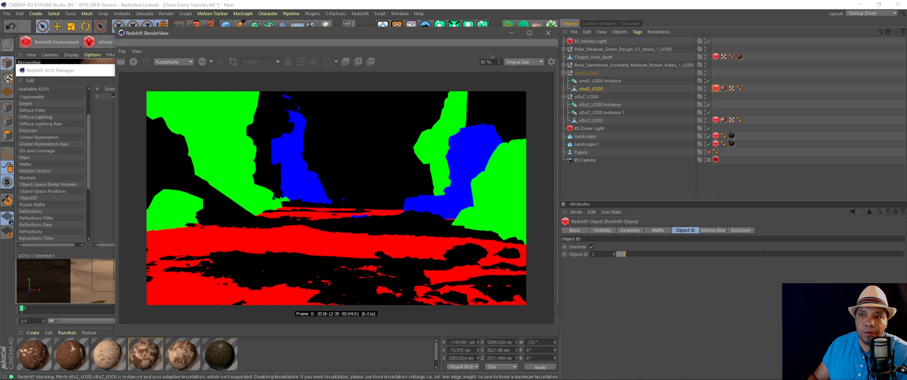
pyautogui.click(514, 33)
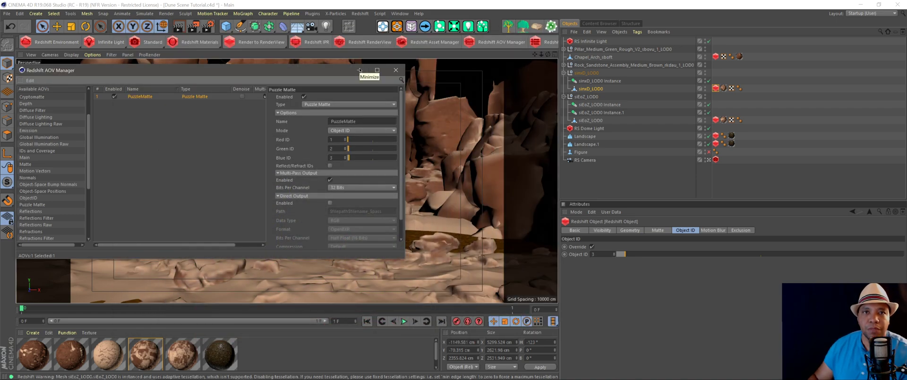
# - Add a second Puzzle Matte AOV and set its mode to Object ID
pyautogui.moveTo(325, 71); pyautogui.dragTo(395, 66)
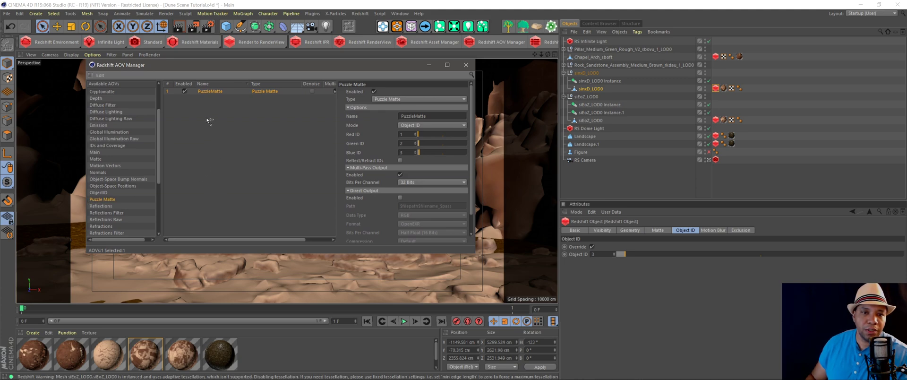
pyautogui.moveTo(209, 121); pyautogui.dragTo(210, 121)
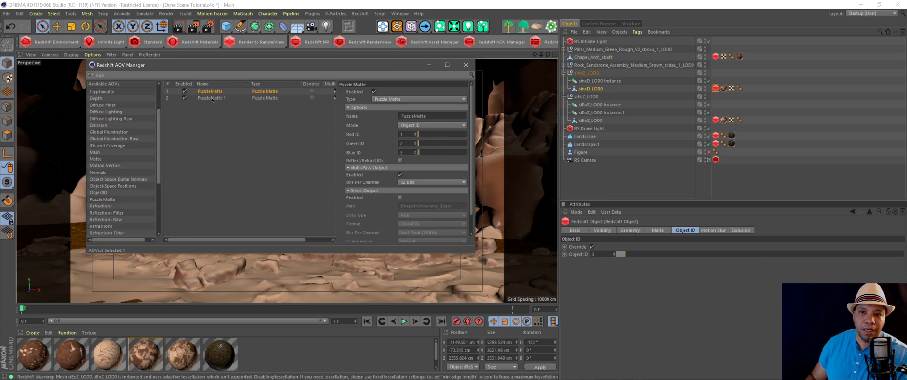
pyautogui.click(211, 98)
pyautogui.click(422, 125)
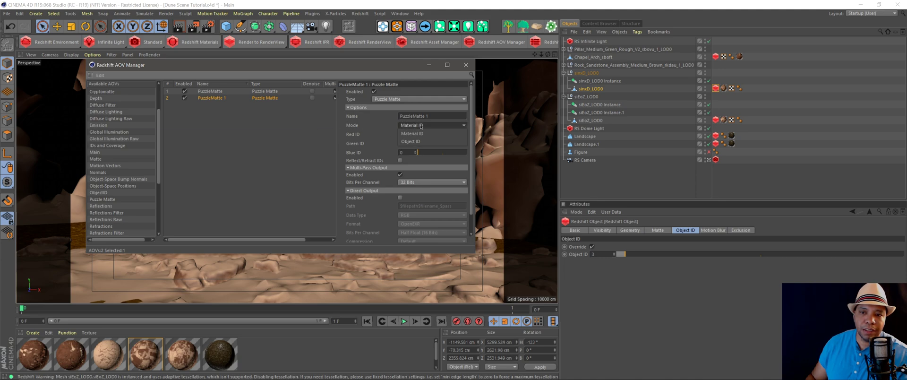
pyautogui.click(413, 134)
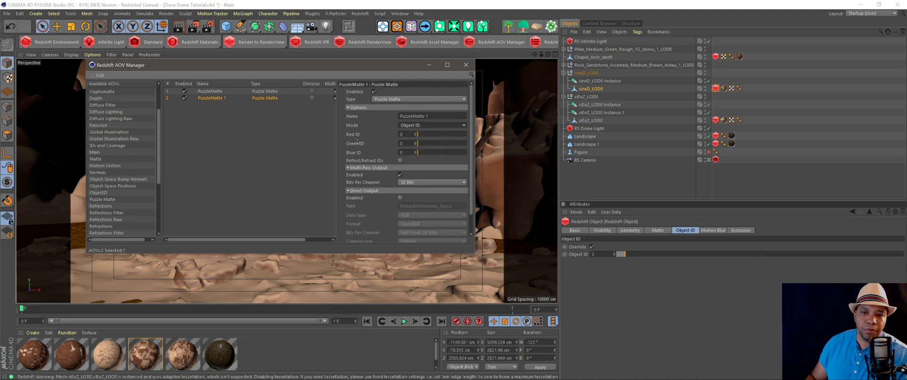
# - Set the PuzzleMatte 1 AOV's Red ID to 4, Green ID to 5 and Blue ID to 6
pyautogui.click(409, 134)
pyautogui.write('4')
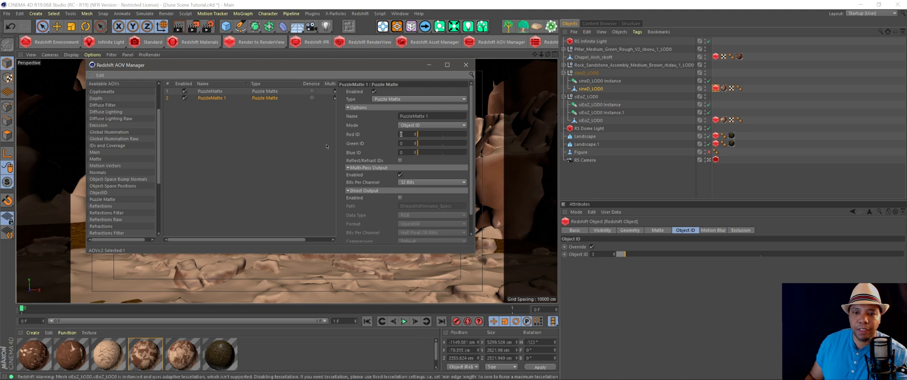
pyautogui.click(402, 143)
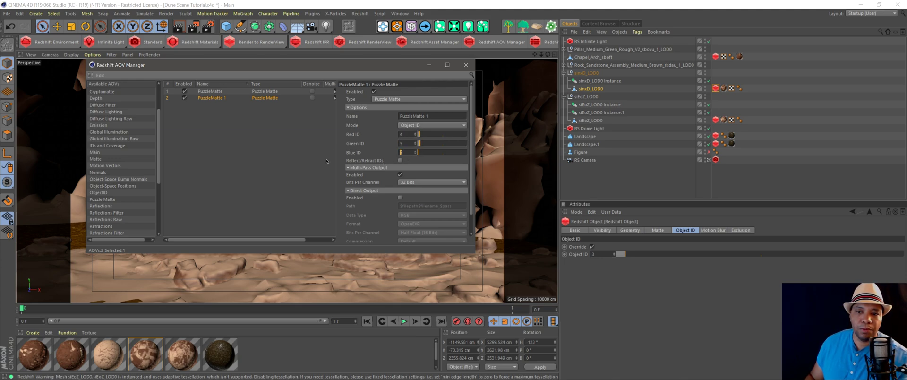
# - Enable the Object ID override on the Rock_Sandstone_Assembly mesh's Redshift tag and set its Object ID to 4
pyautogui.click(562, 65)
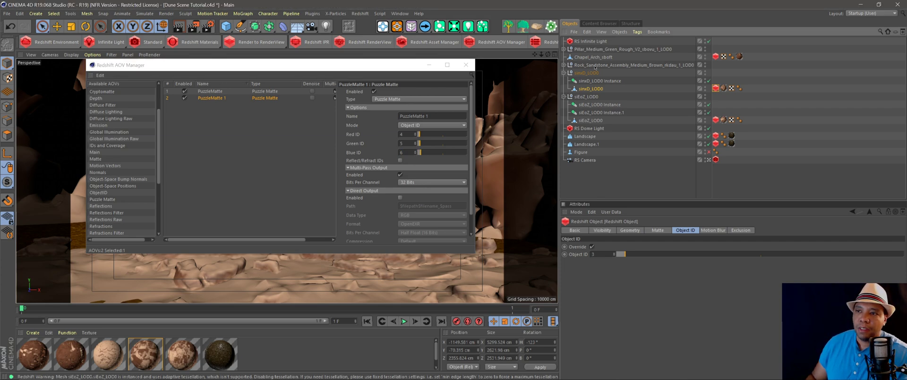
pyautogui.click(563, 64)
pyautogui.moveTo(411, 67); pyautogui.dragTo(333, 271)
pyautogui.click(680, 88)
pyautogui.click(742, 89)
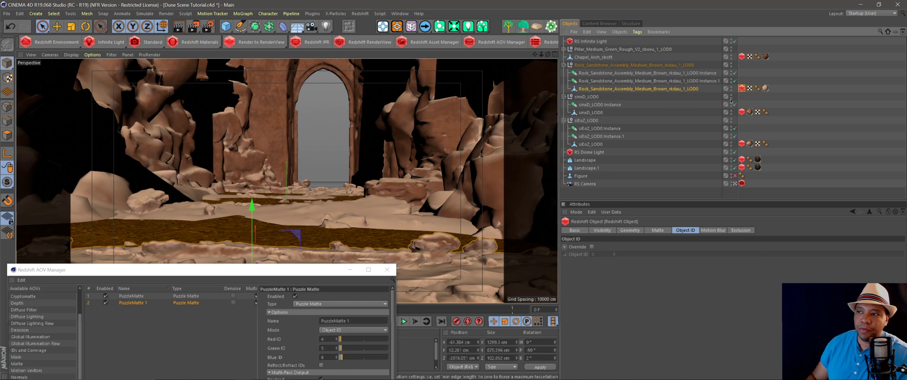
pyautogui.click(591, 247)
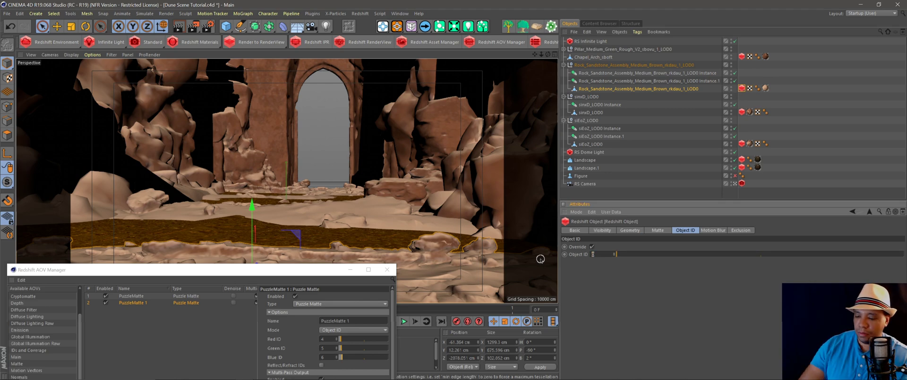
pyautogui.write('4')
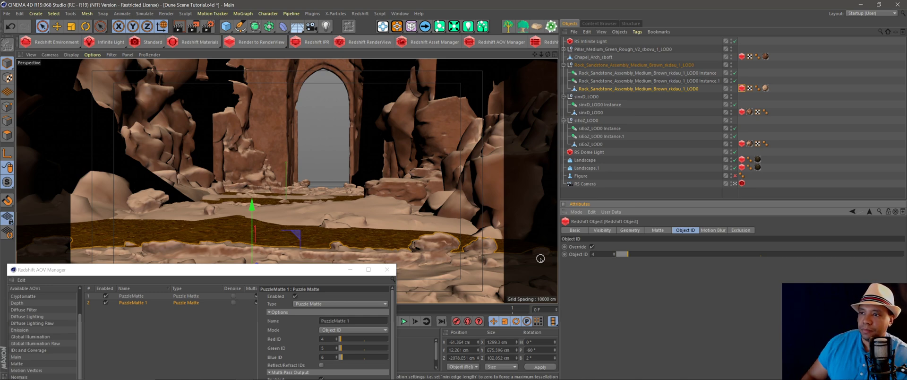
# - Identify the Chapel_Arch_sboft object in the viewport by moving it temporarily and check its Redshift tag's Object ID
pyautogui.click(596, 58)
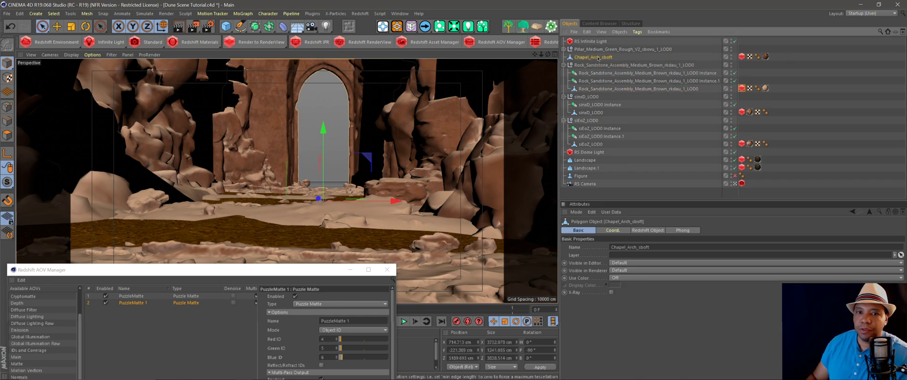
pyautogui.moveTo(393, 199); pyautogui.dragTo(352, 198)
pyautogui.hotkey('ctrl', 'z')
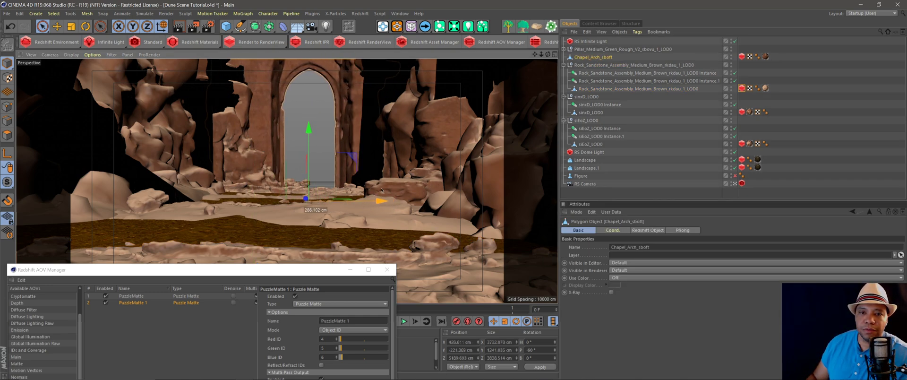
pyautogui.click(742, 56)
pyautogui.click(604, 253)
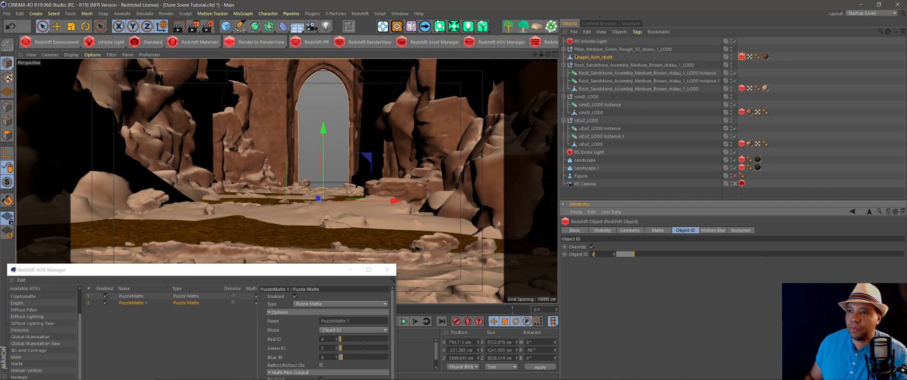
# - Expand the Pillar_Medium_Green_Rough group, check the pillar's Object ID and identify it in the viewport by moving it temporarily
pyautogui.click(563, 49)
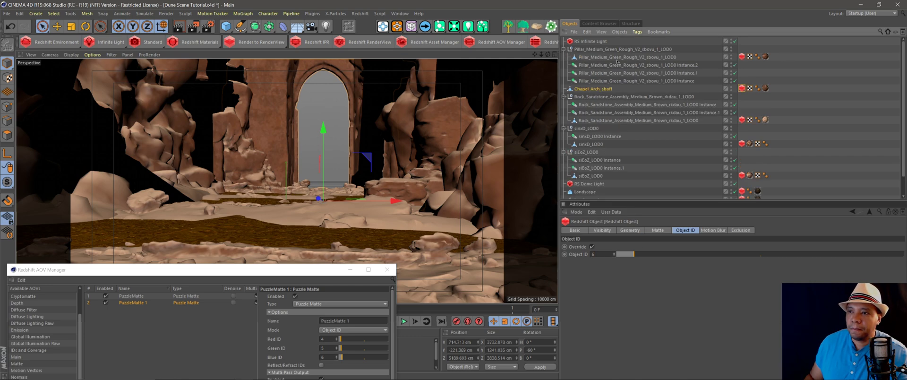
pyautogui.click(652, 57)
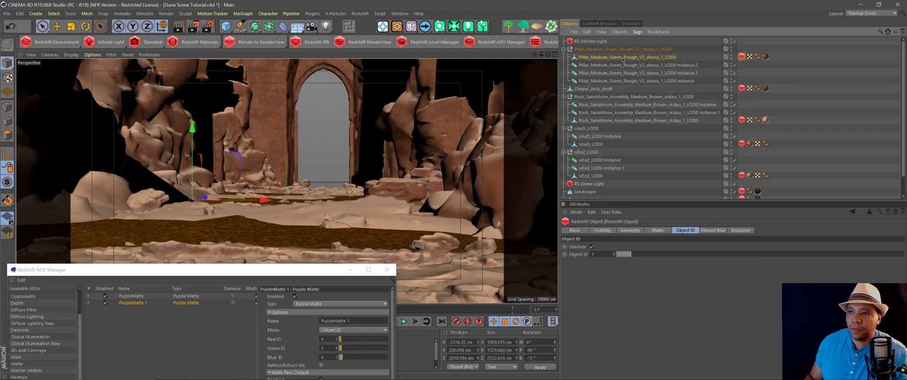
pyautogui.moveTo(262, 200); pyautogui.dragTo(312, 196)
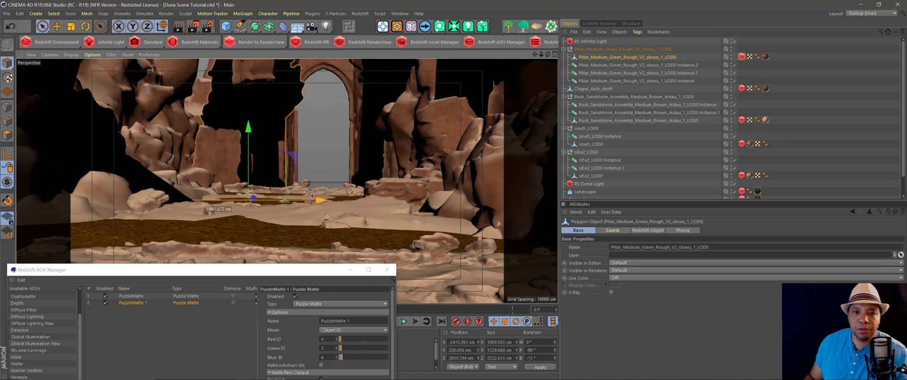
pyautogui.hotkey('ctrl', 'z')
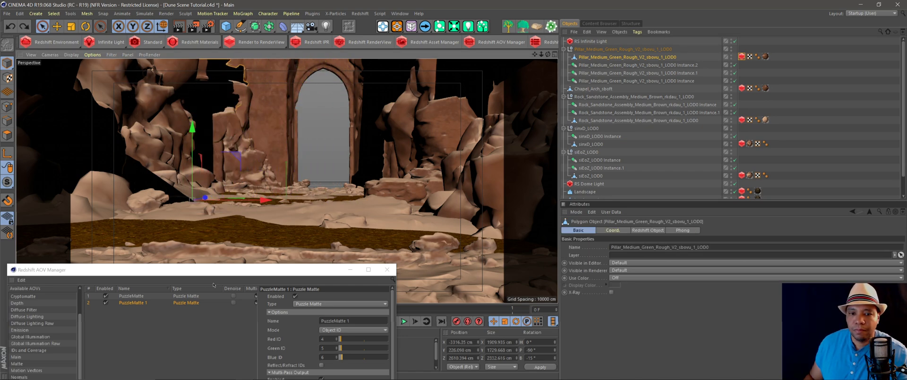
# - Bring the AOV Manager into full view, re-render the scene in Redshift RenderView and display the PuzzleMatte 1 pass
pyautogui.moveTo(253, 265); pyautogui.dragTo(379, 71)
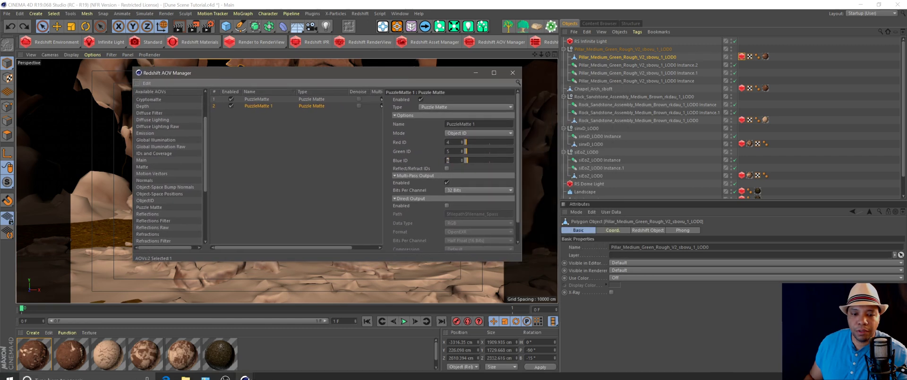
pyautogui.moveTo(249, 371)
pyautogui.click(253, 322)
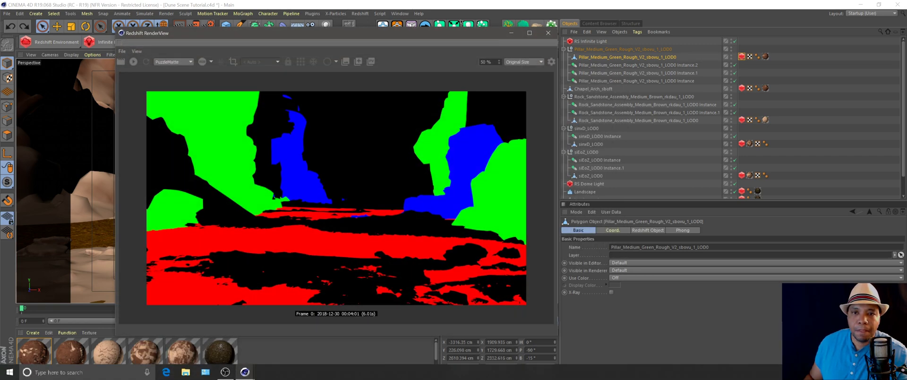
pyautogui.click(133, 62)
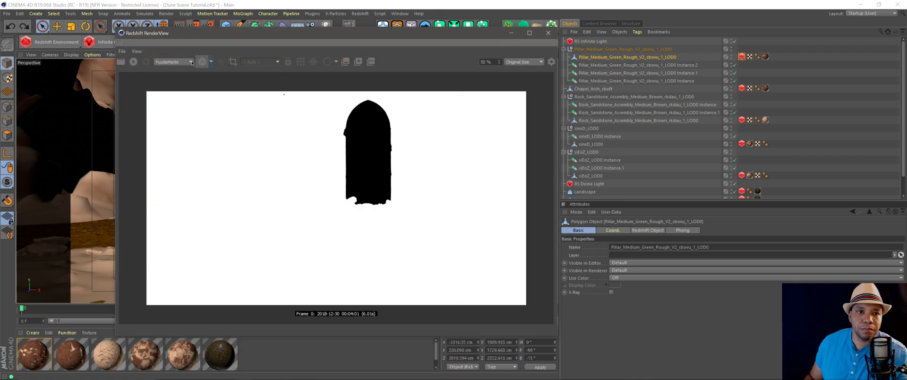
pyautogui.click(178, 64)
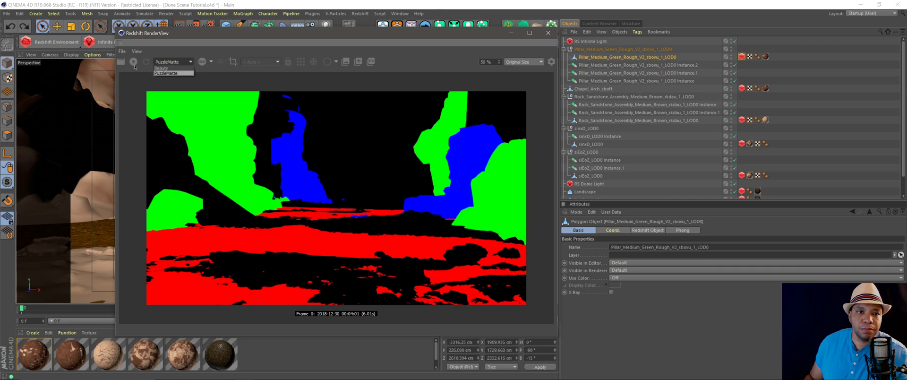
pyautogui.click(133, 62)
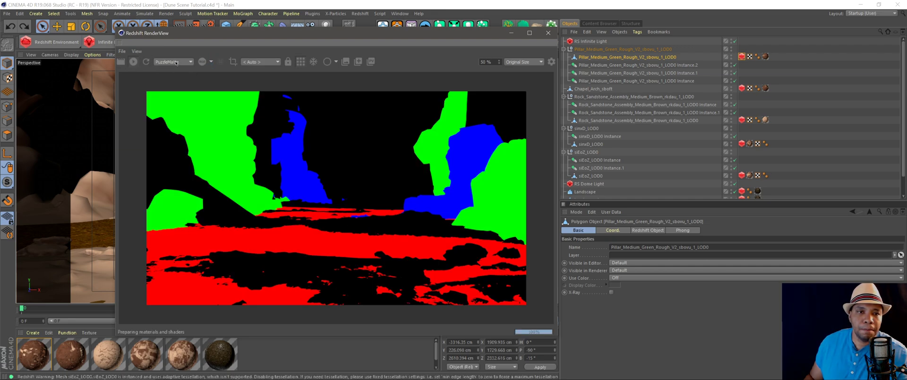
pyautogui.click(175, 62)
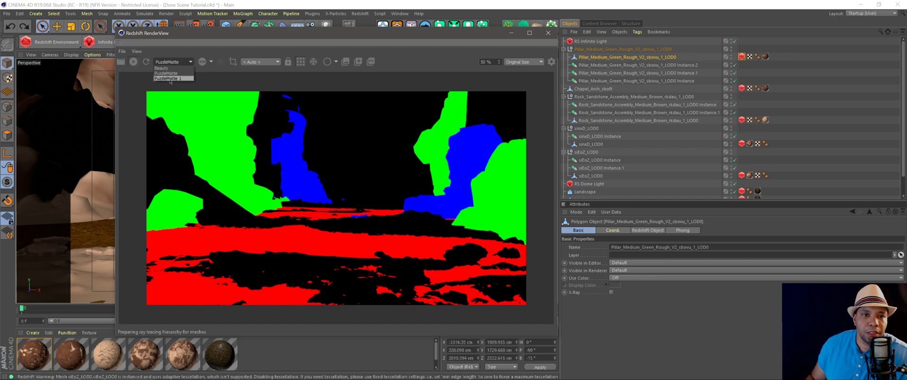
pyautogui.click(170, 79)
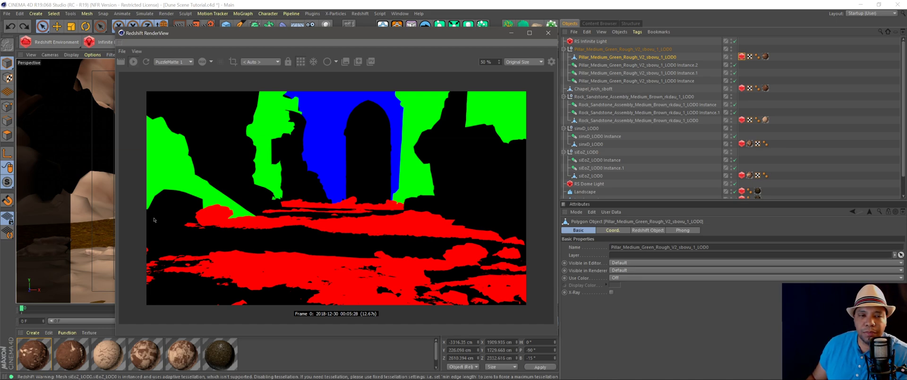
# - Compare the PuzzleMatte, PuzzleMatte 1 and Beauty passes in Redshift RenderView and close it
pyautogui.click(161, 62)
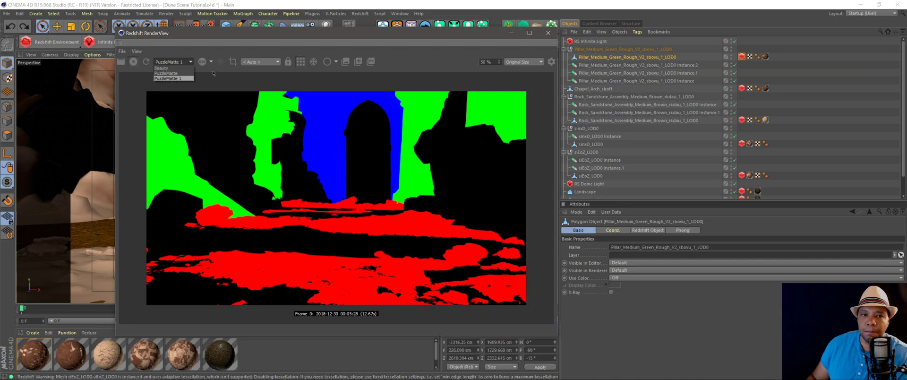
pyautogui.click(174, 73)
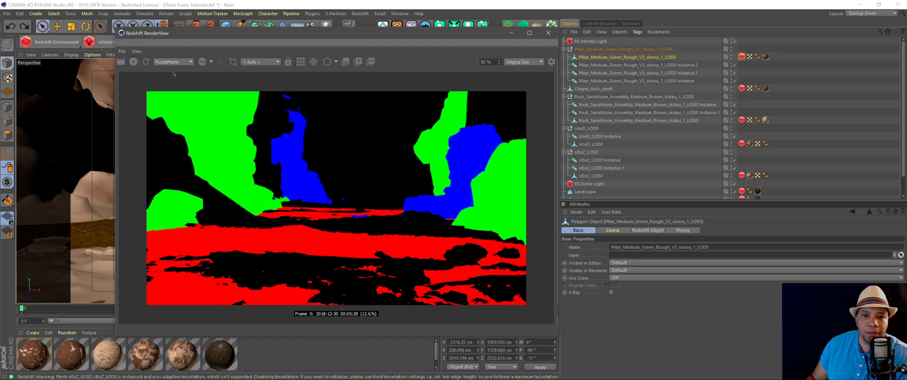
pyautogui.click(174, 62)
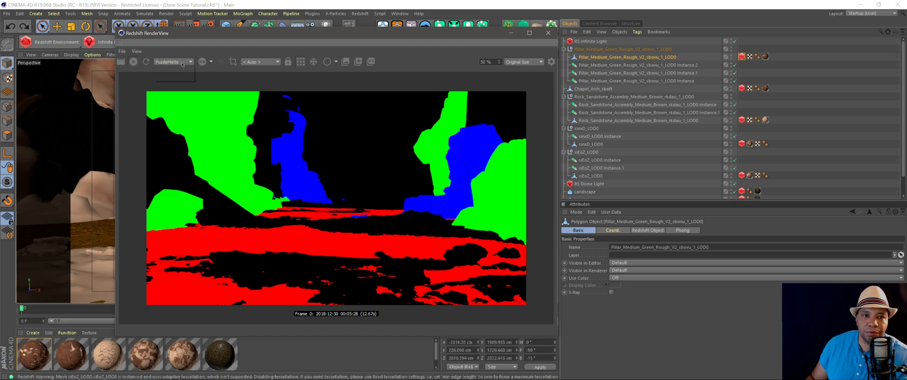
pyautogui.click(181, 79)
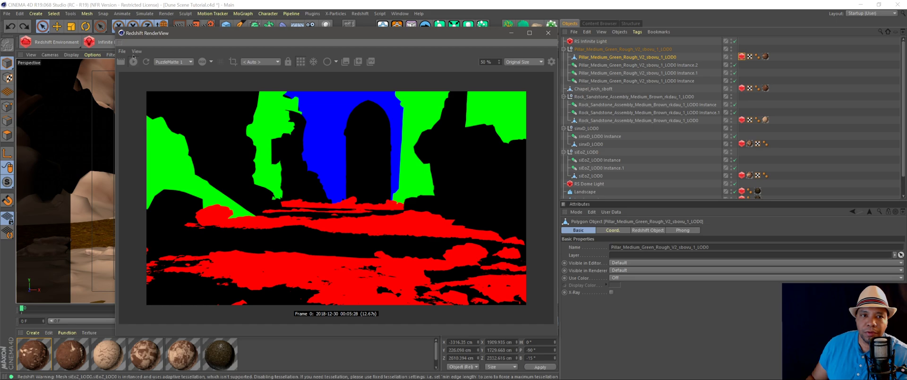
pyautogui.click(174, 62)
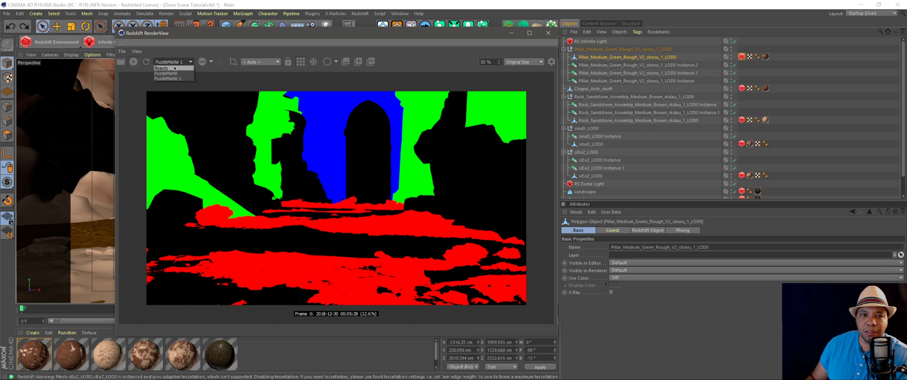
pyautogui.click(177, 69)
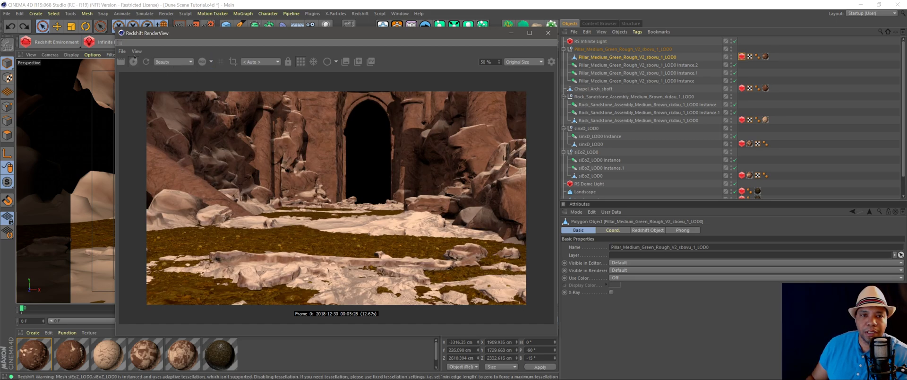
pyautogui.click(548, 33)
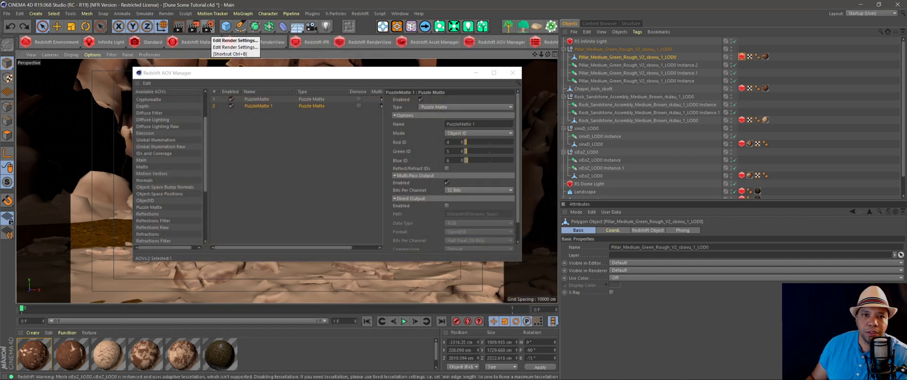
# - Open the render settings, expand the Compositing Project File save options and choose After Effects as the target application
pyautogui.click(209, 27)
pyautogui.moveTo(573, 9); pyautogui.dragTo(237, 19)
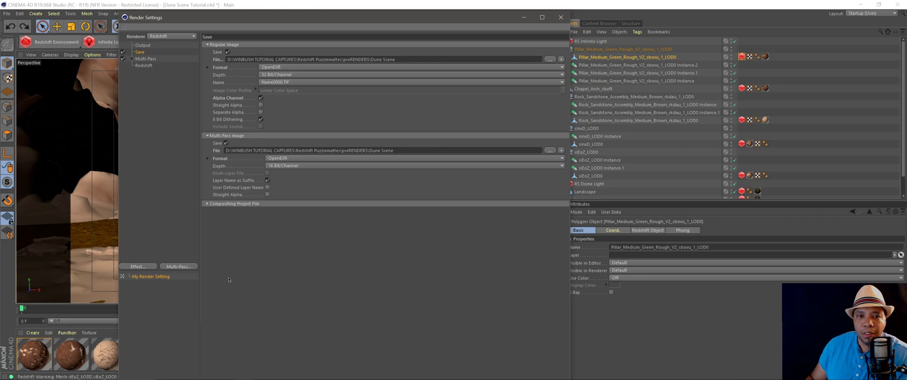
pyautogui.click(243, 206)
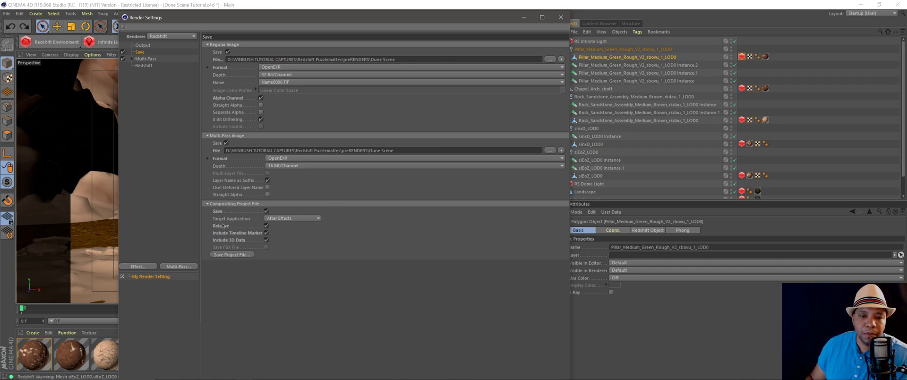
pyautogui.click(279, 220)
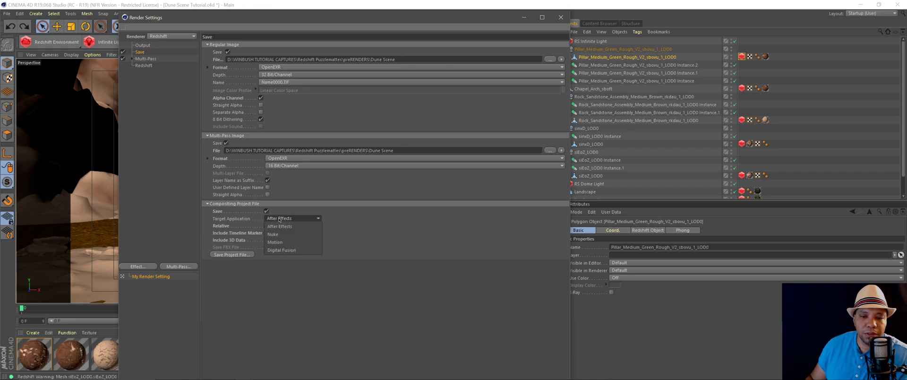
pyautogui.click(278, 222)
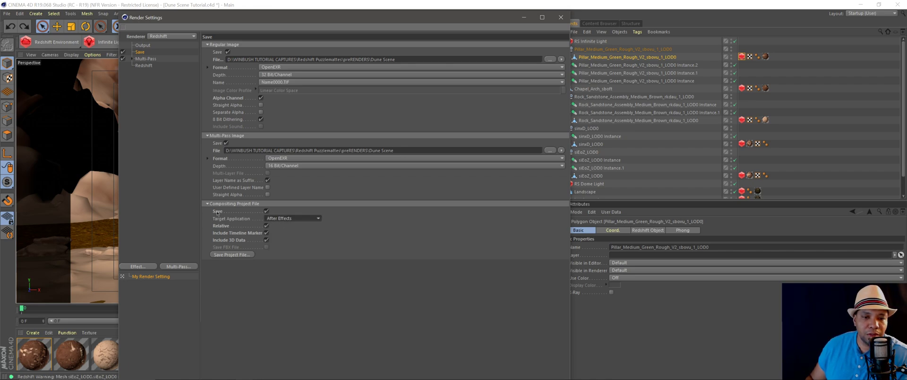